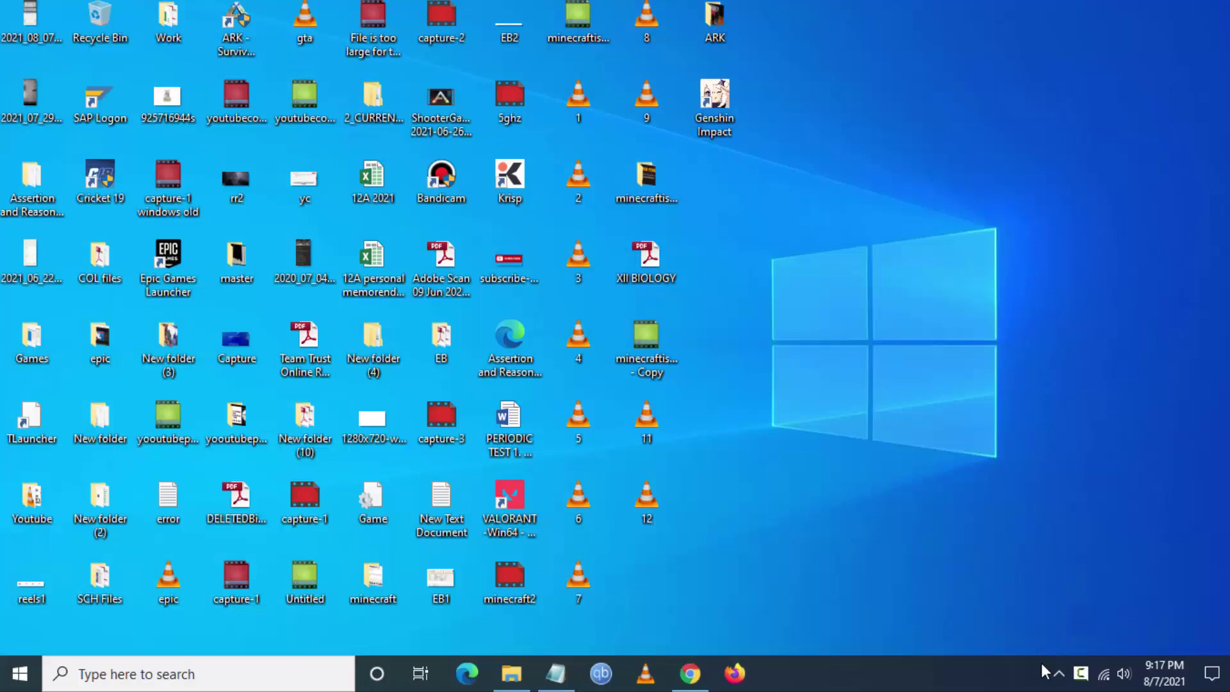
# - Open NVIDIA Control Panel in a maximized window and show the per-program settings under Manage 3D settings
pyautogui.click(1081, 674)
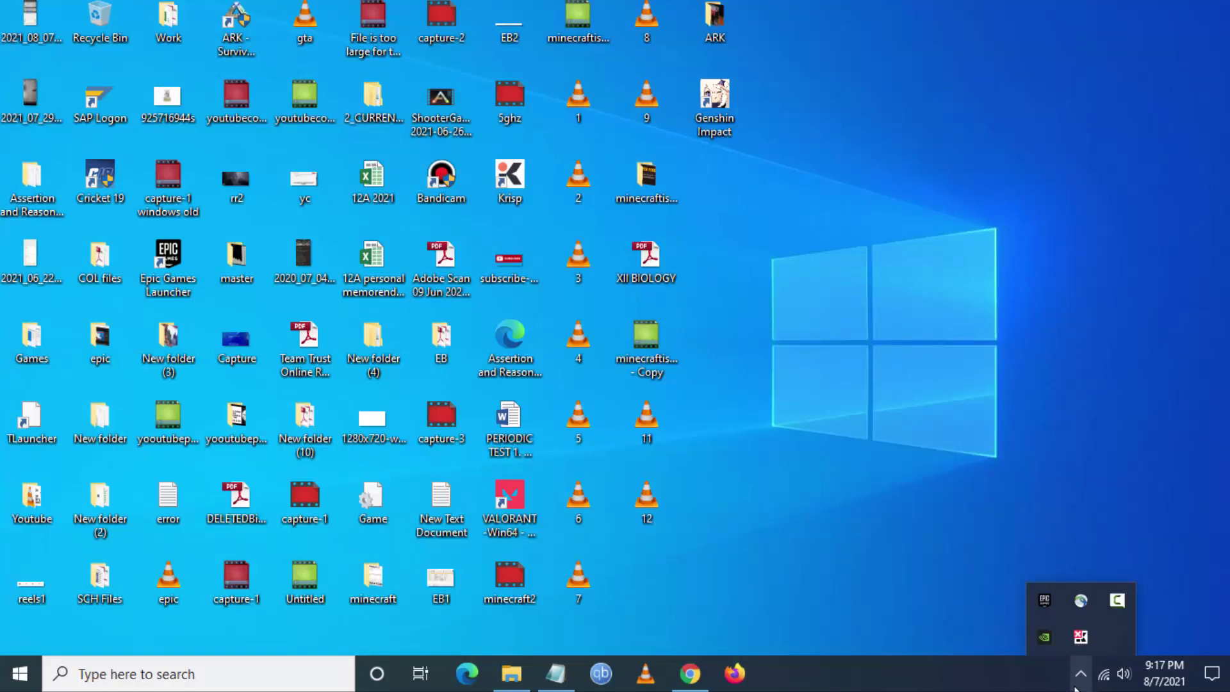
pyautogui.rightClick(1038, 642)
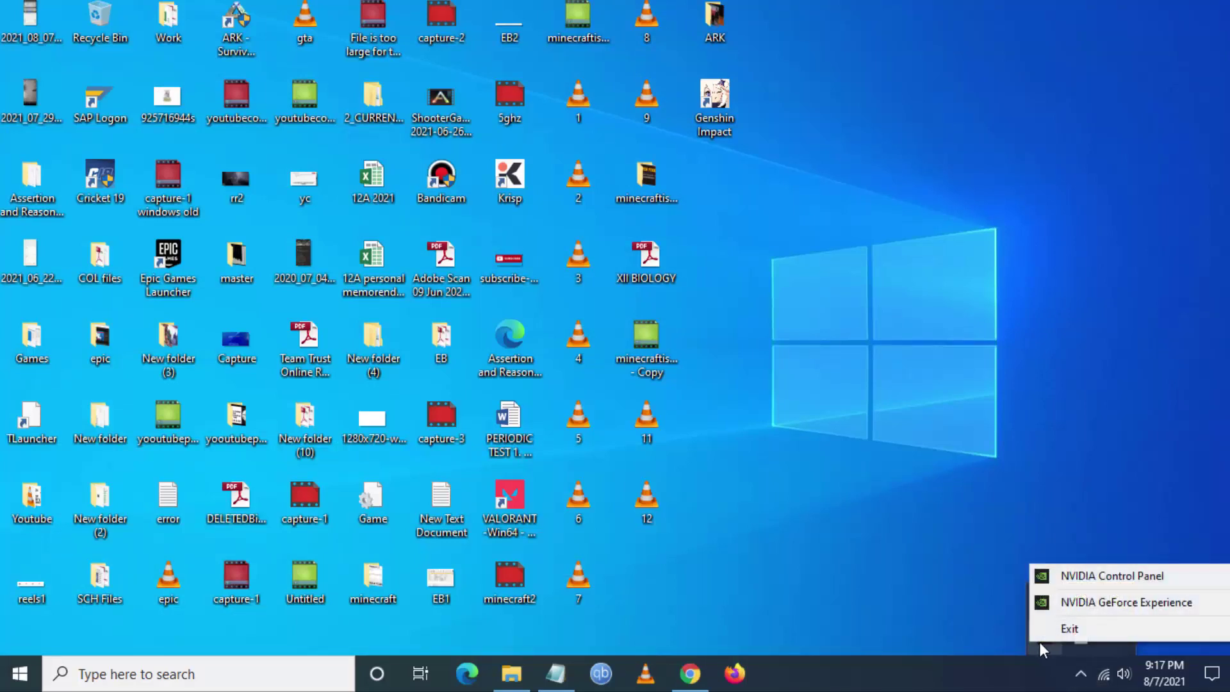
pyautogui.click(1102, 575)
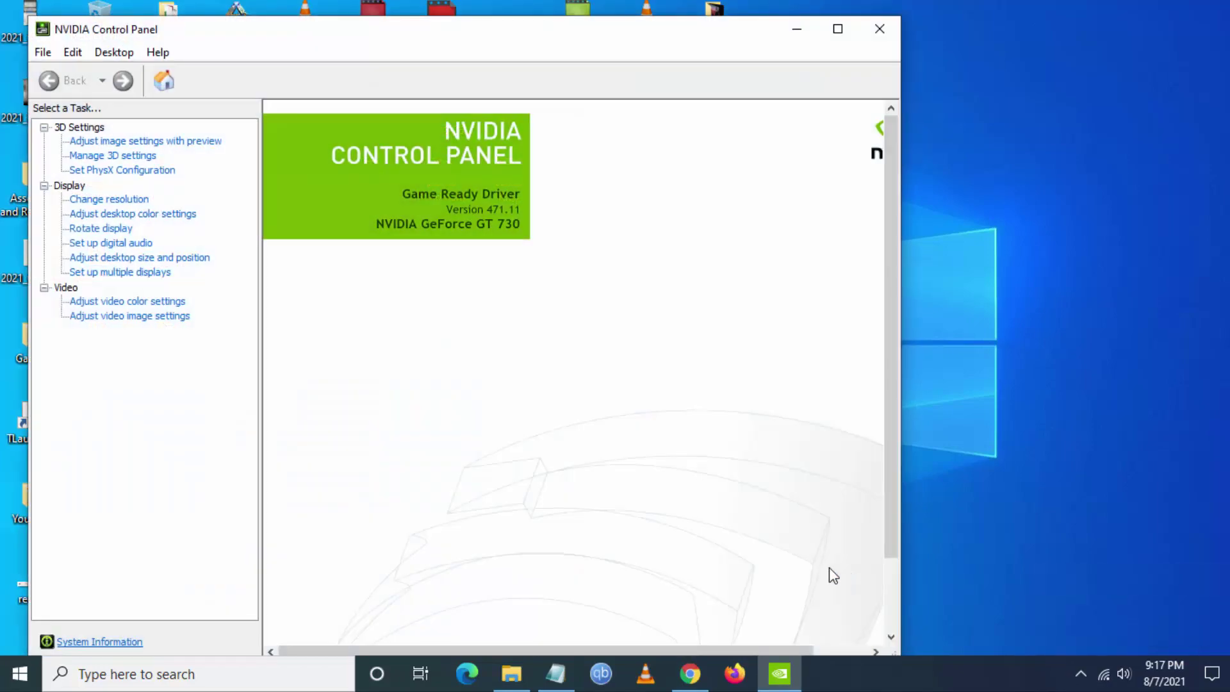
pyautogui.click(837, 29)
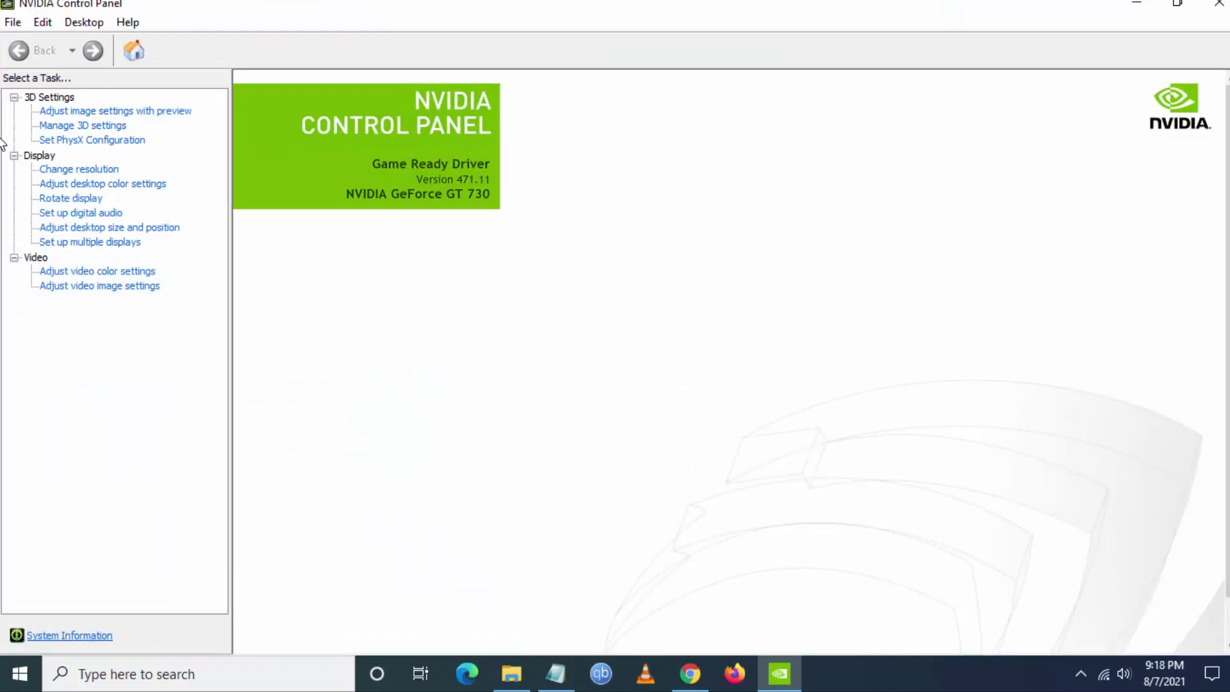
pyautogui.click(82, 128)
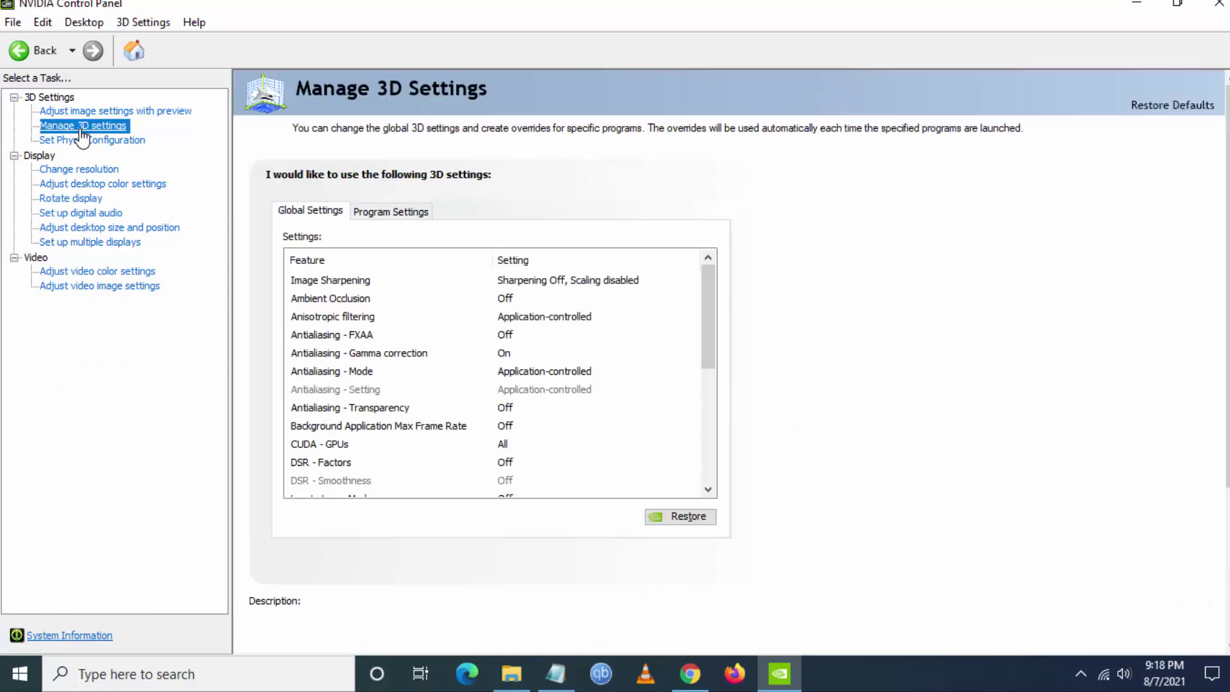
pyautogui.click(396, 210)
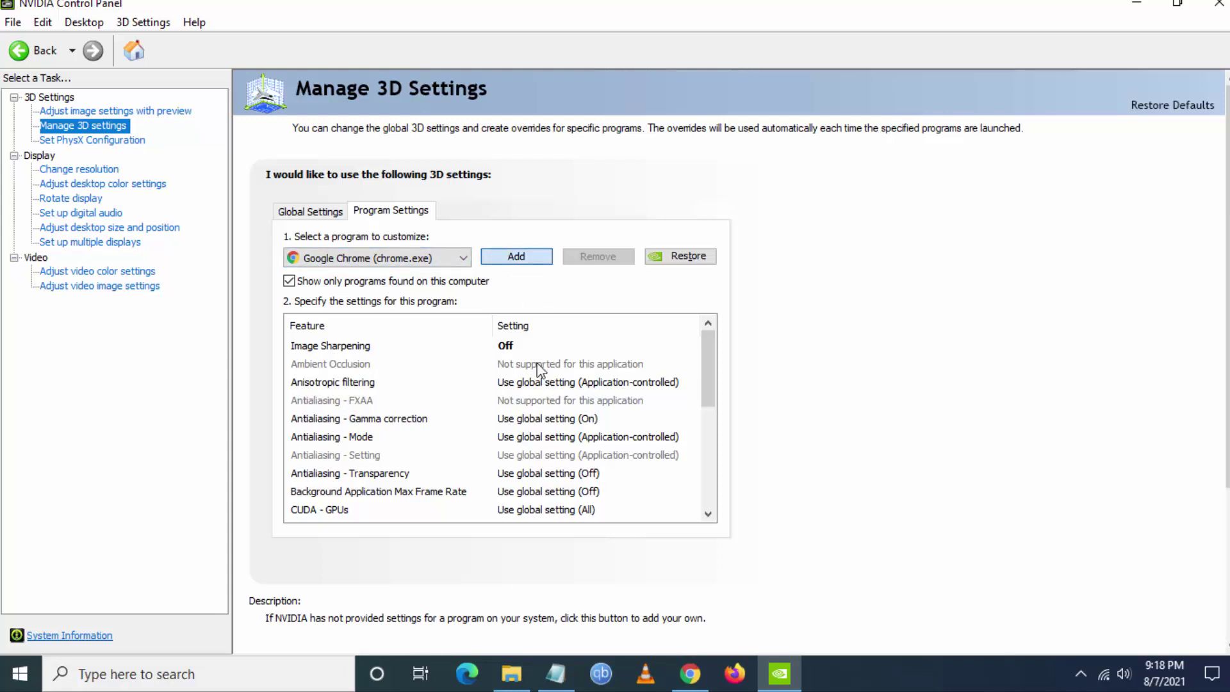
# - Add the Genshin Impact executable from the Desktop folder as a program to customize
pyautogui.click(499, 259)
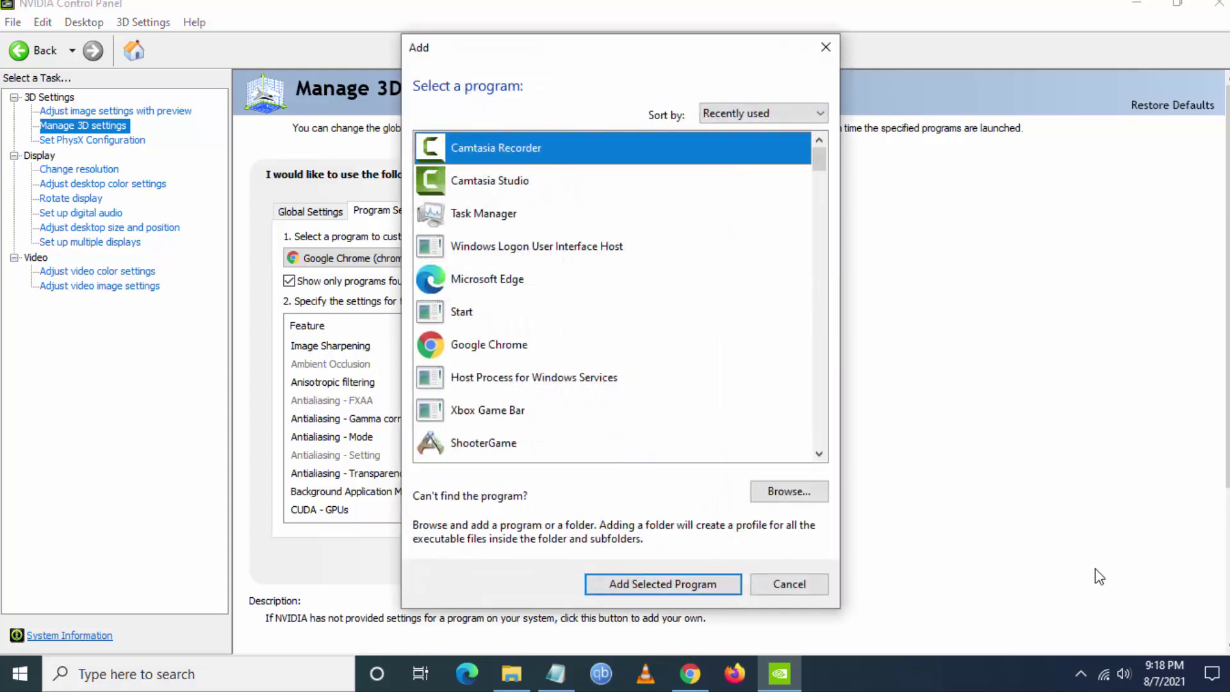
pyautogui.click(811, 492)
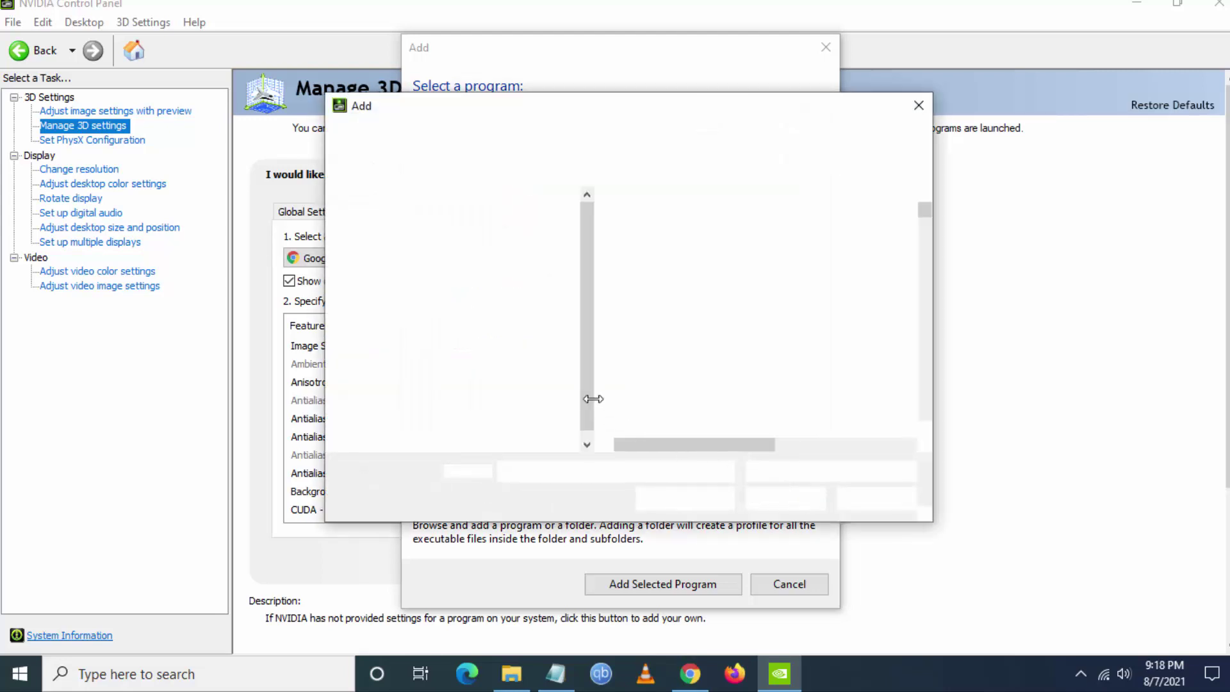
pyautogui.scroll(-2, 461, 351)
pyautogui.scroll(2, 384, 340)
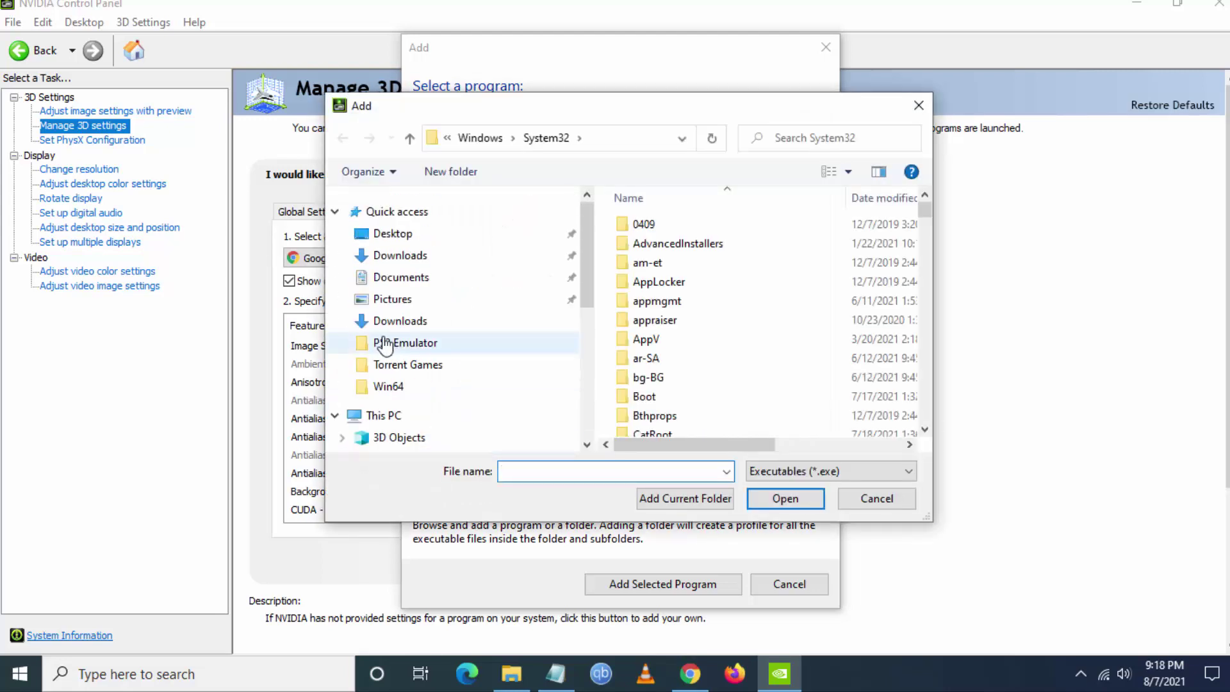
pyautogui.click(392, 233)
pyautogui.click(670, 224)
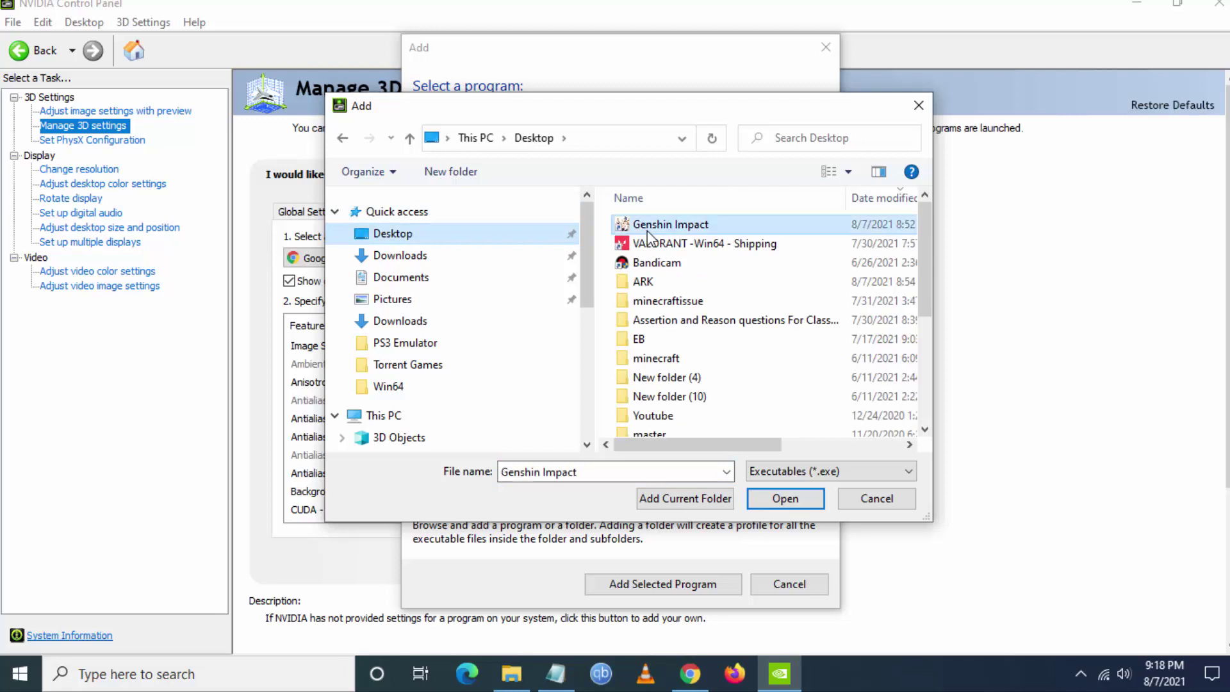
pyautogui.click(797, 500)
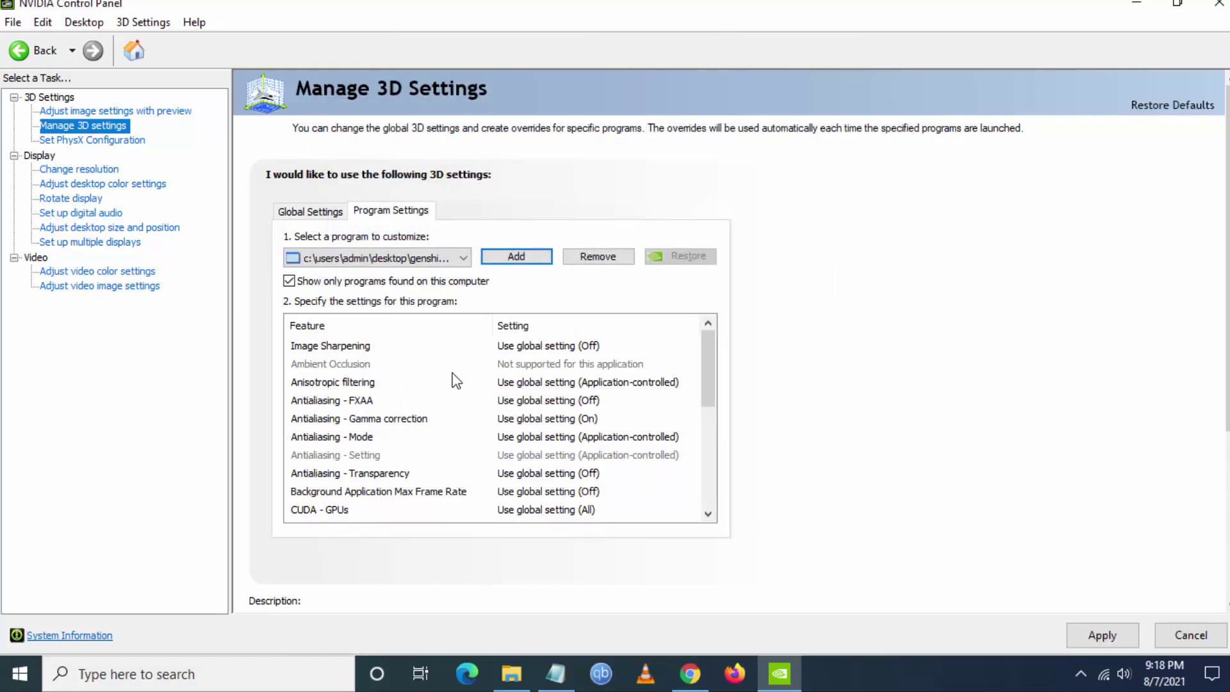
# - Set Anisotropic filtering and Antialiasing - Mode to Off for Genshin Impact
pyautogui.click(548, 384)
pyautogui.click(548, 384)
pyautogui.click(564, 425)
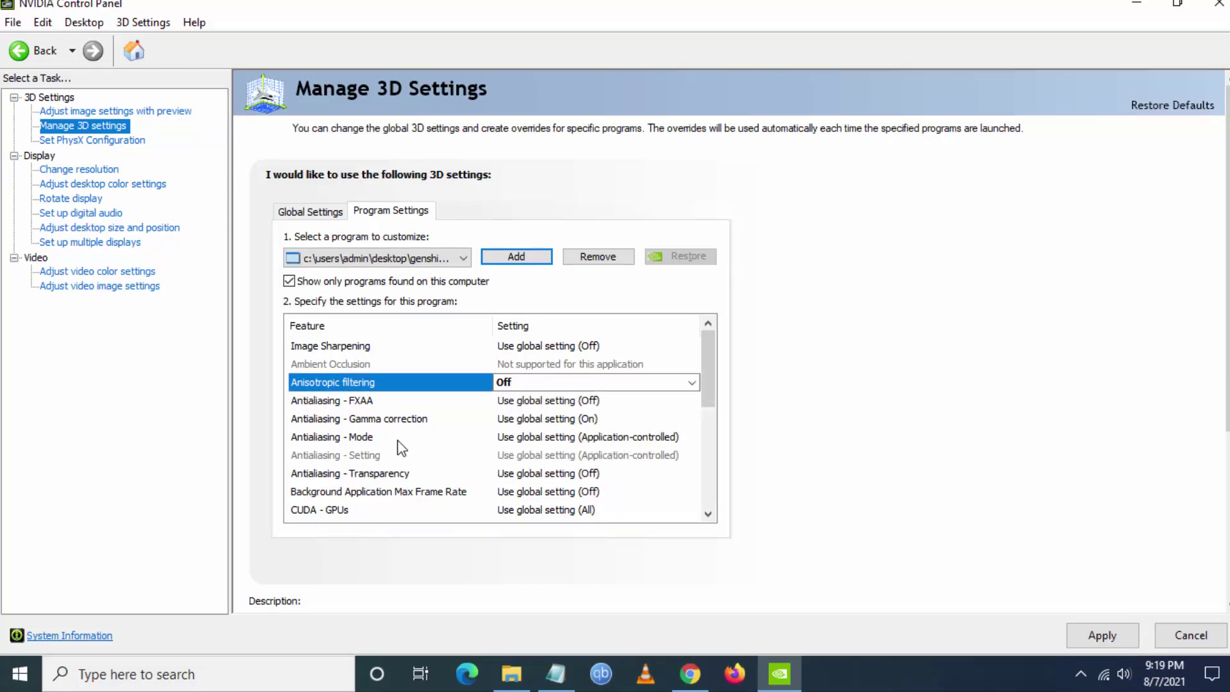
pyautogui.click(554, 437)
pyautogui.click(516, 483)
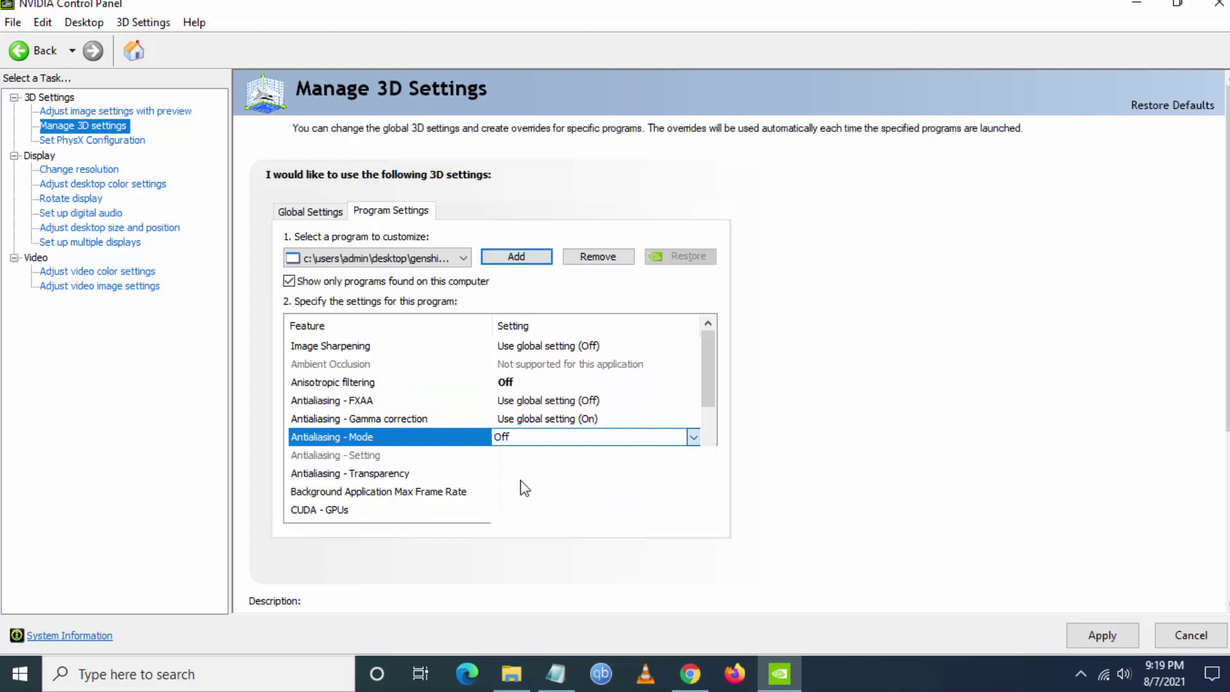
# - Assign the NVIDIA GeForce GT 730 as both the CUDA GPU and the OpenGL rendering GPU for Genshin Impact
pyautogui.scroll(-3, 470, 468)
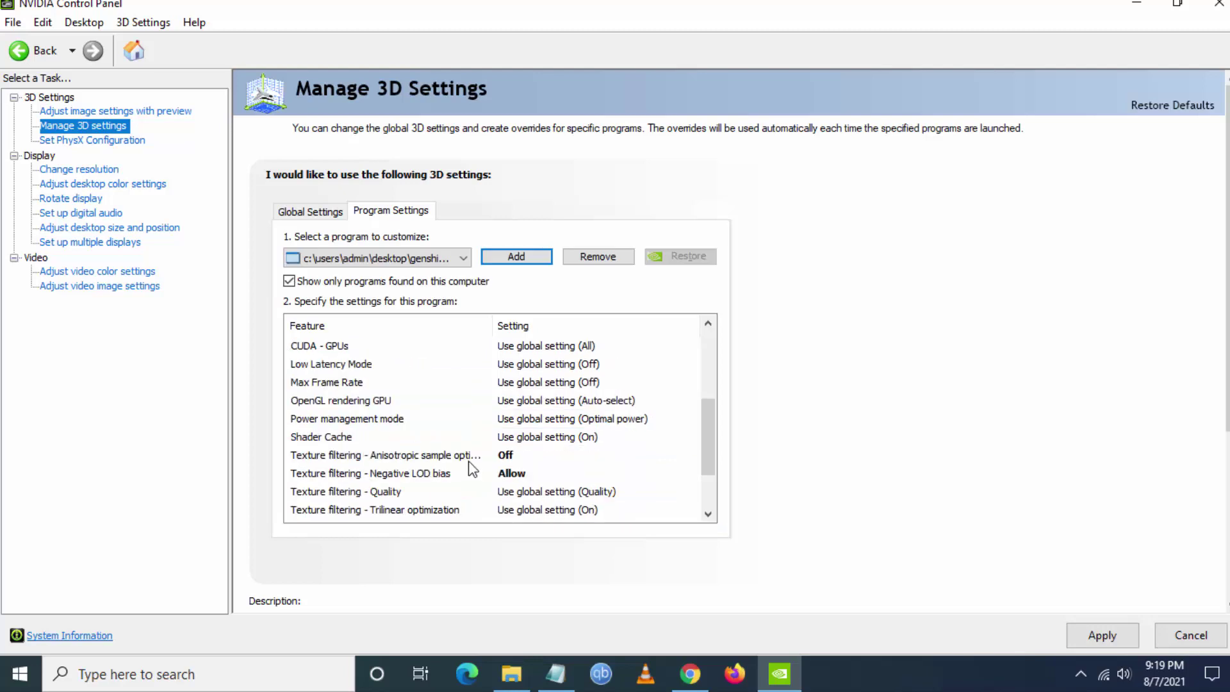
pyautogui.click(548, 346)
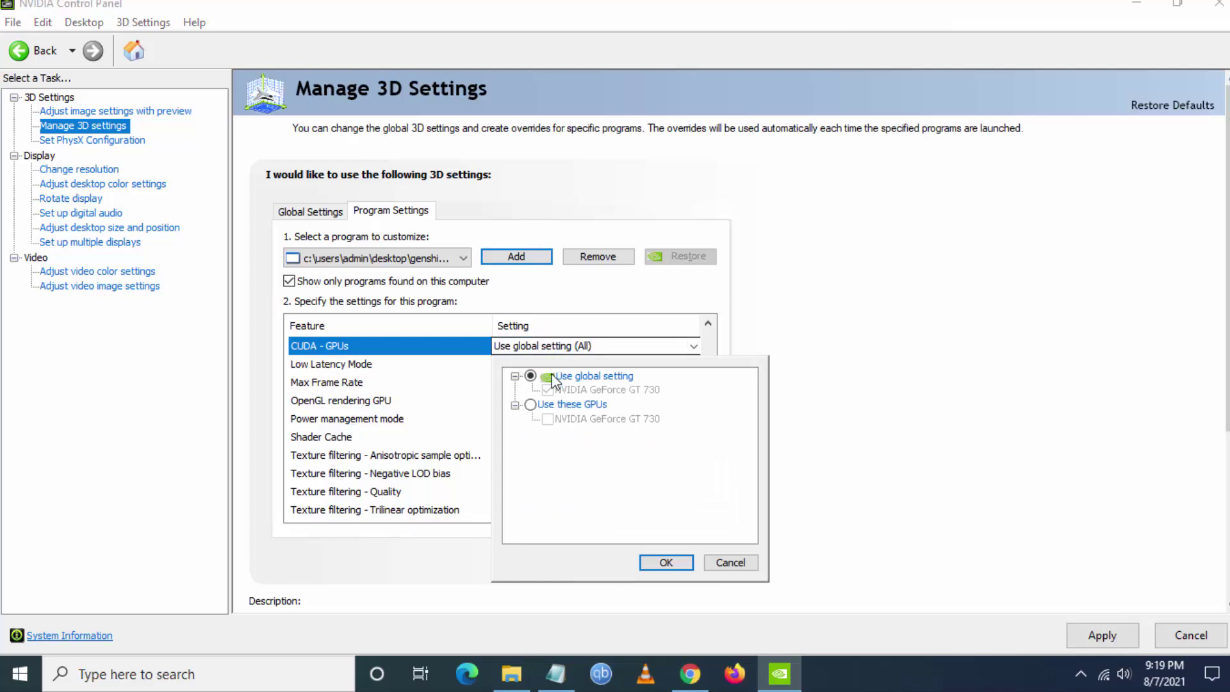
pyautogui.click(530, 404)
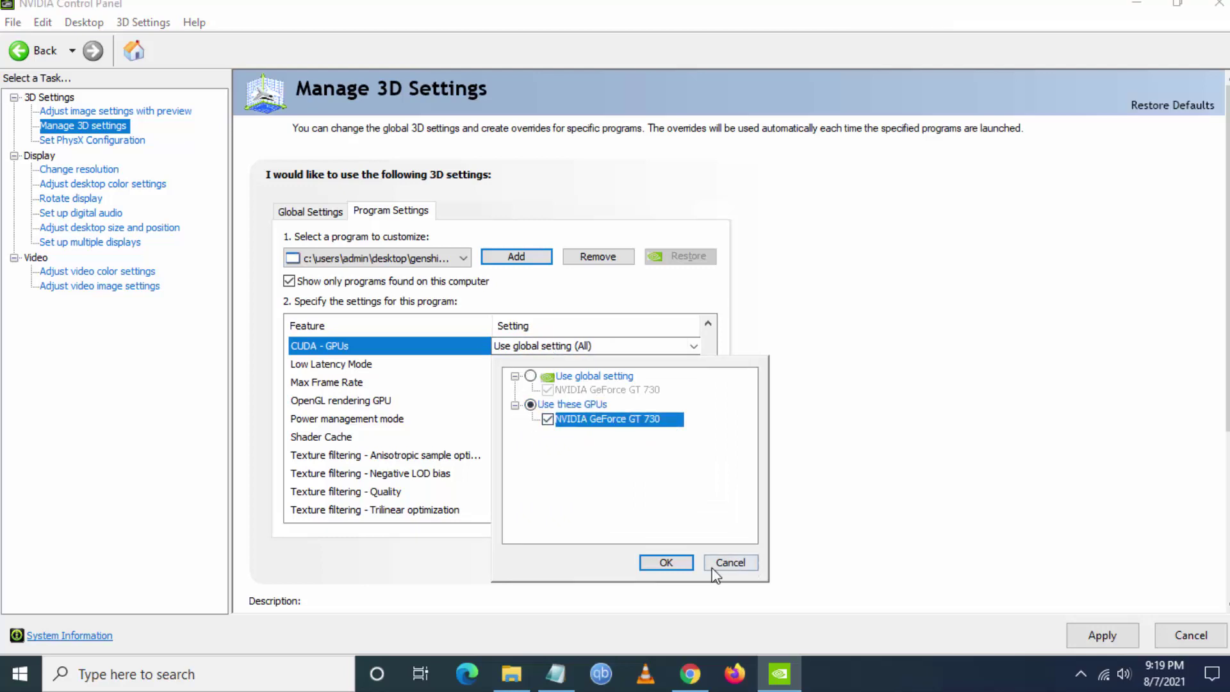
pyautogui.click(666, 562)
pyautogui.scroll(-2, 500, 436)
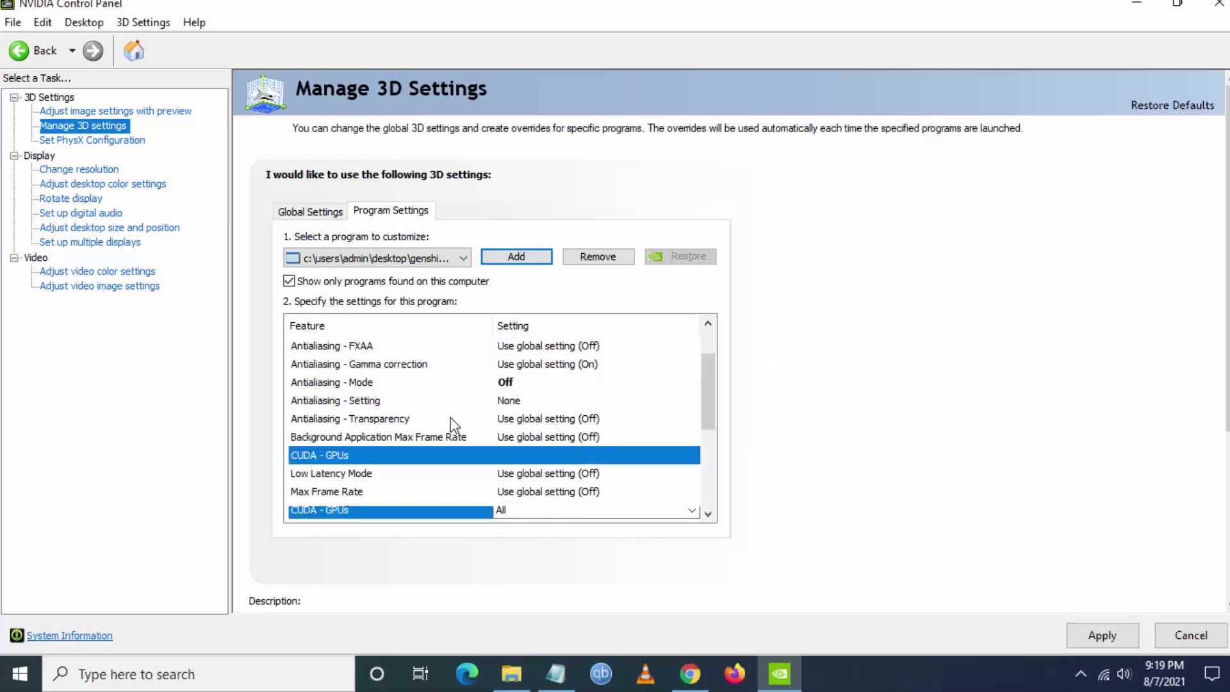
pyautogui.click(564, 455)
pyautogui.click(556, 508)
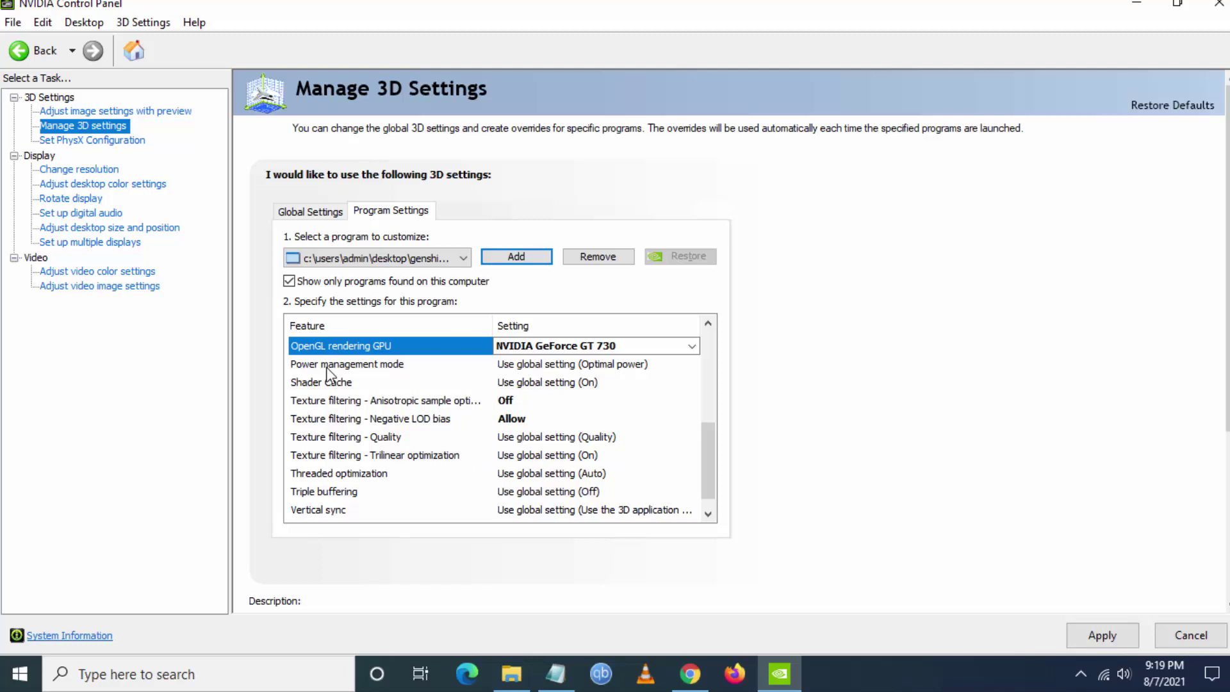
# - Set Power management mode to Prefer maximum performance and Texture filtering - Quality to High performance
pyautogui.click(580, 367)
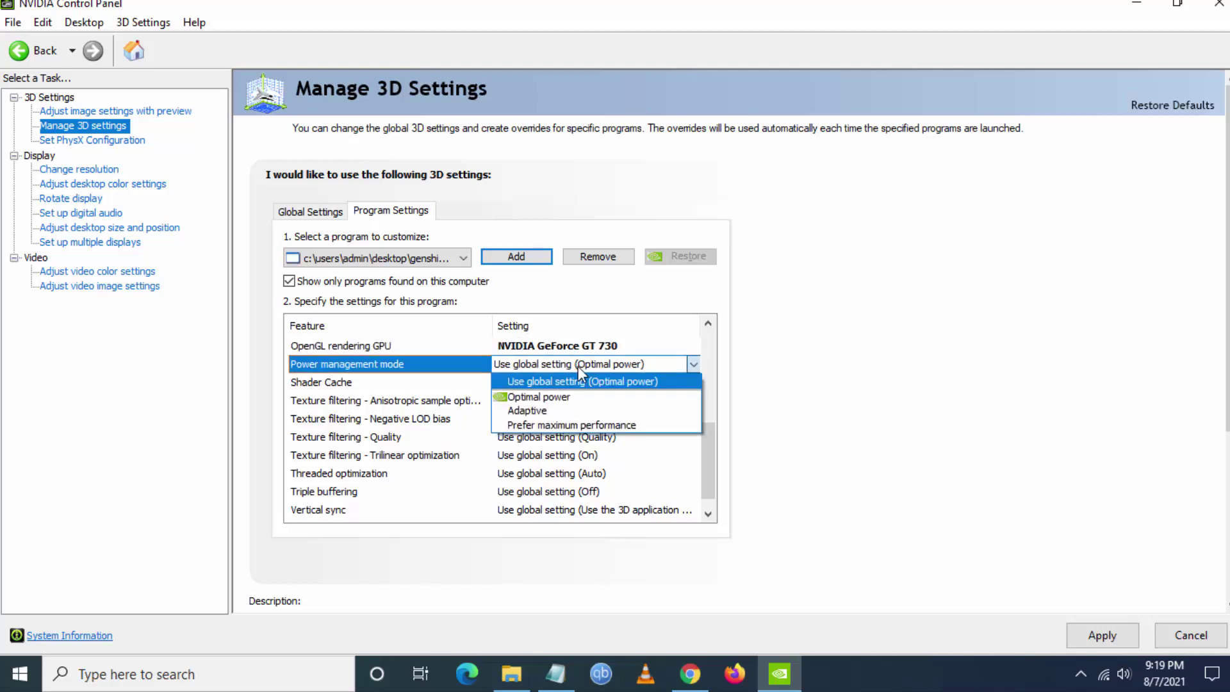
pyautogui.click(549, 424)
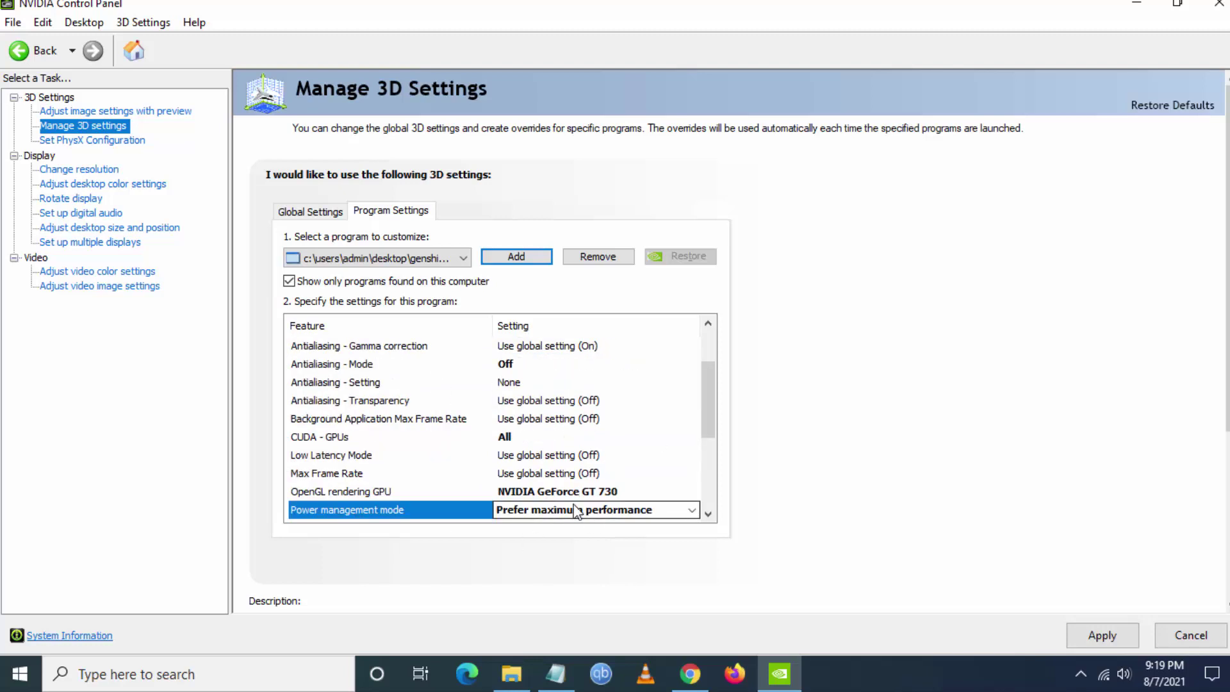
pyautogui.scroll(-1, 441, 460)
pyautogui.scroll(-1, 441, 460)
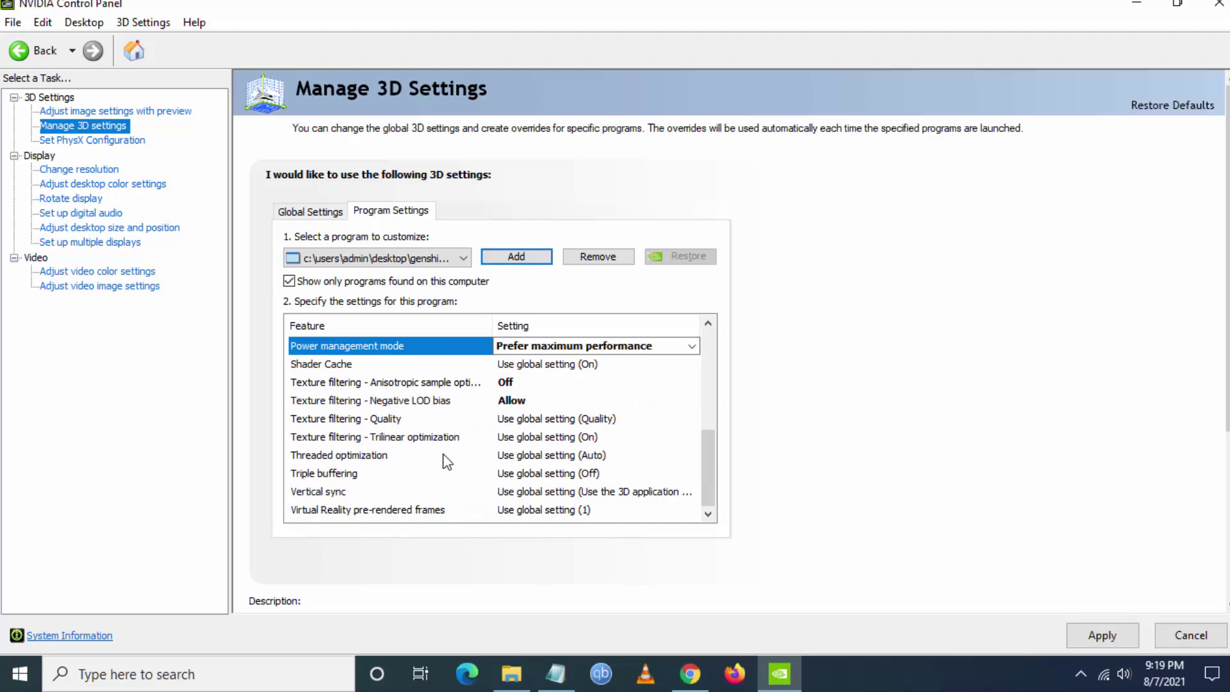
pyautogui.click(580, 420)
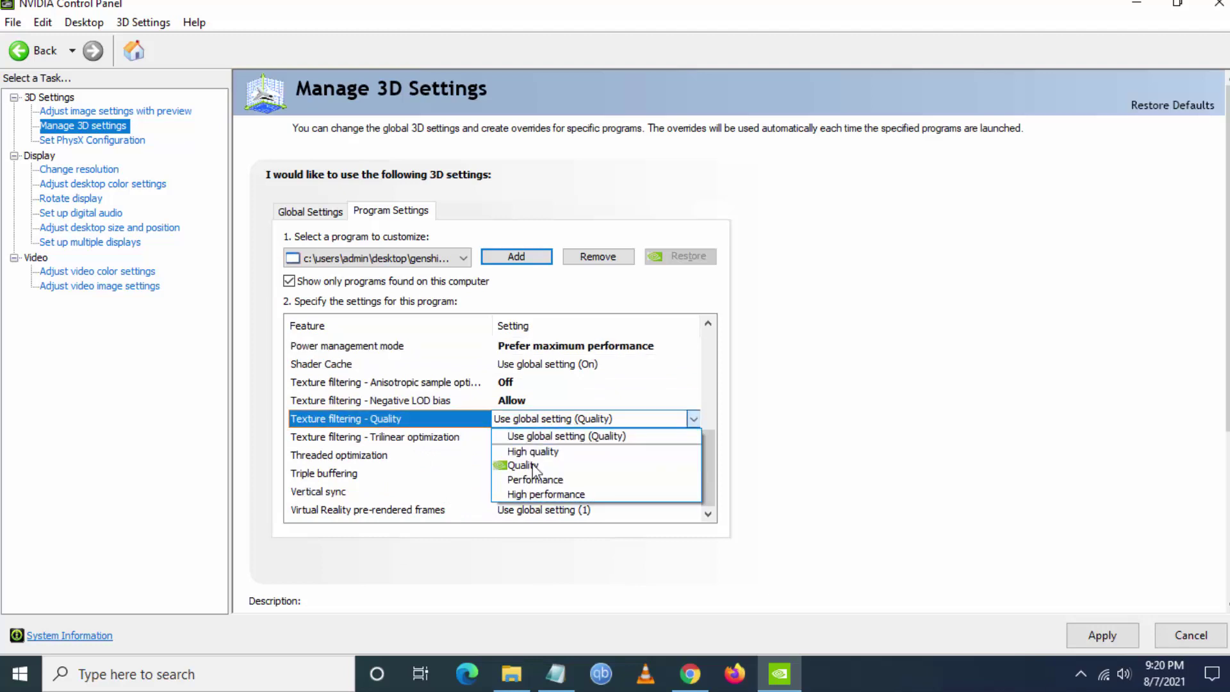
pyautogui.click(545, 494)
# - Turn off Texture filtering - Trilinear optimization and Vertical sync for Genshin Impact
pyautogui.scroll(-1, 470, 454)
pyautogui.scroll(-1, 470, 456)
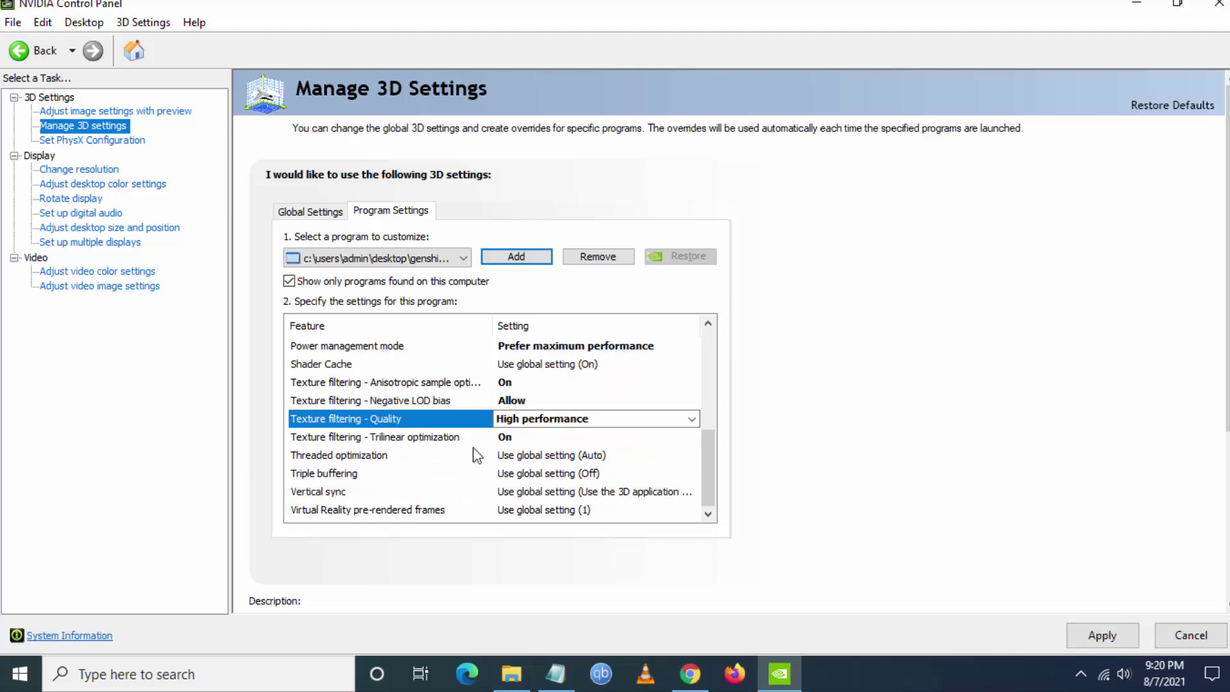
pyautogui.click(521, 436)
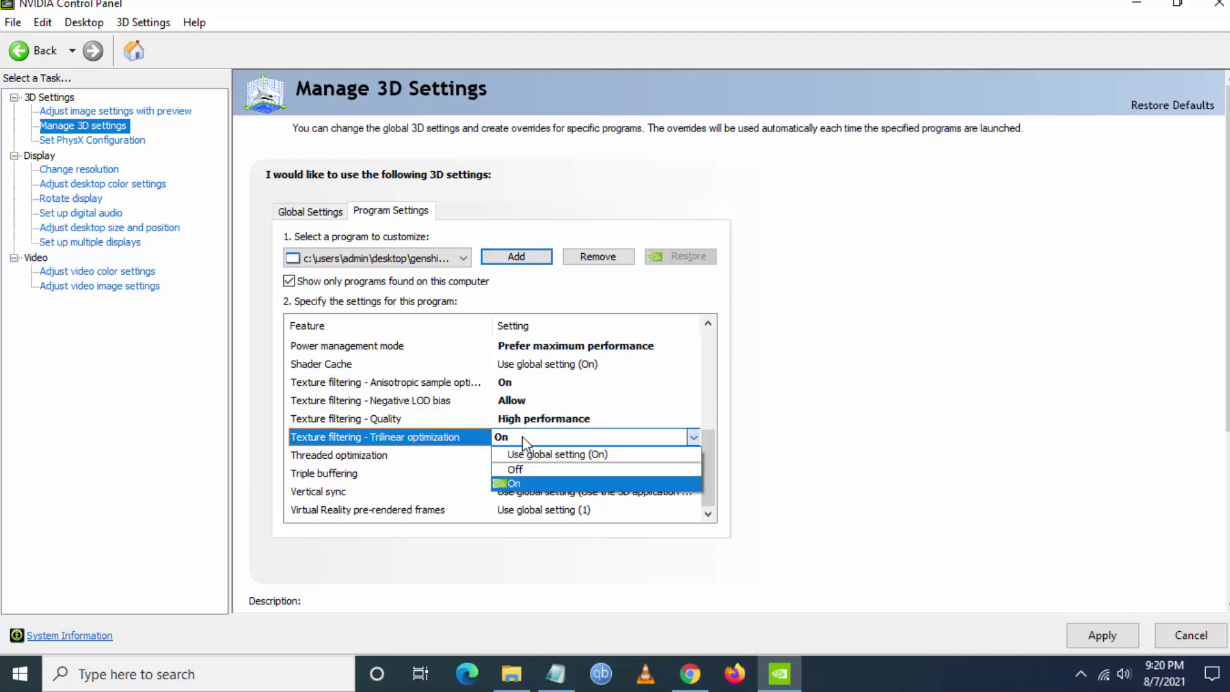
pyautogui.click(519, 472)
pyautogui.scroll(-1, 461, 474)
pyautogui.click(539, 491)
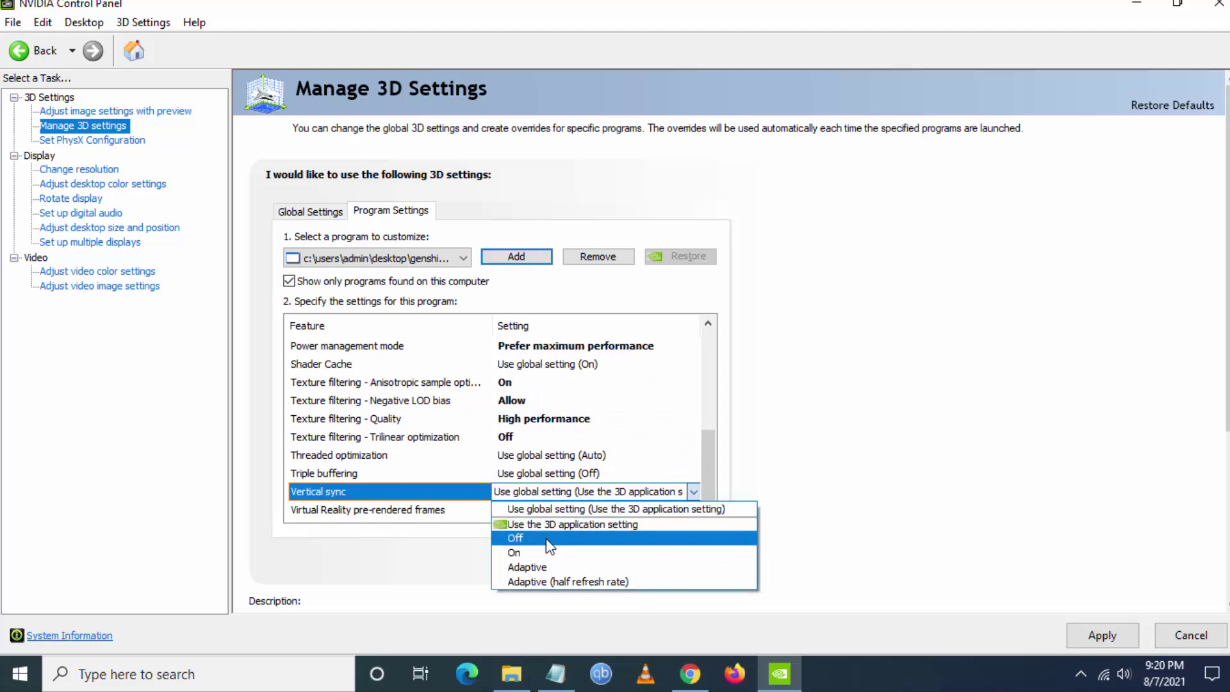
pyautogui.click(516, 538)
# - Apply the Genshin Impact 3D settings and close NVIDIA Control Panel
pyautogui.scroll(-1, 454, 489)
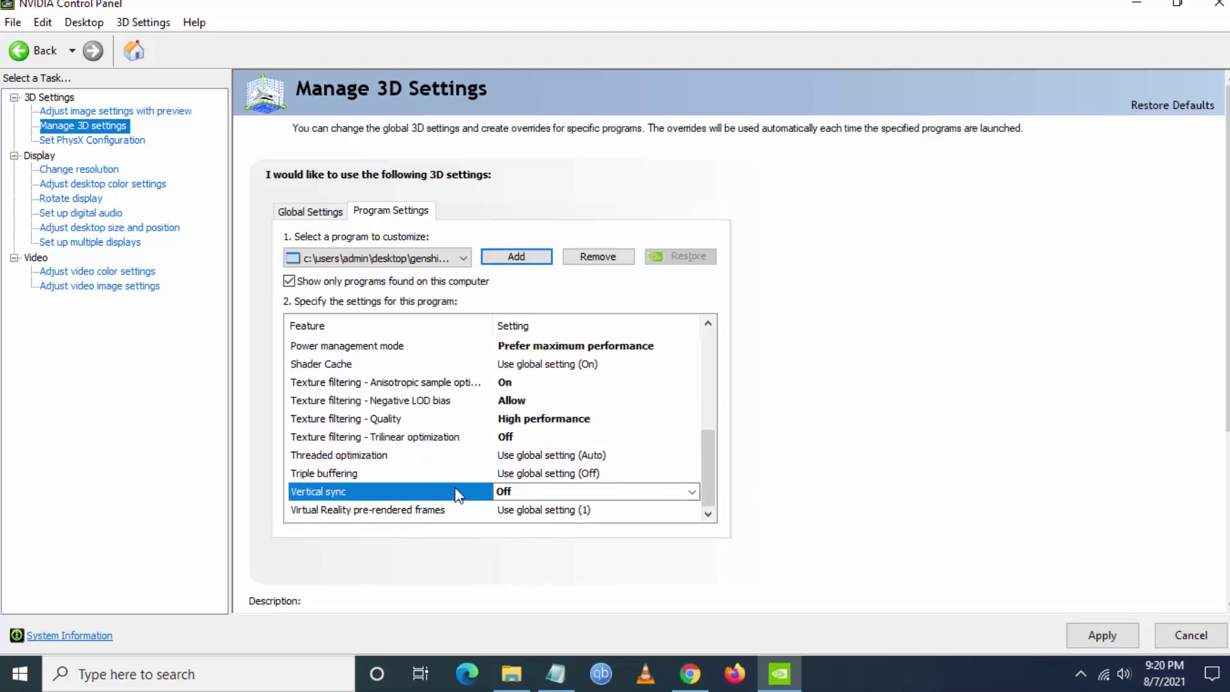
pyautogui.click(1103, 636)
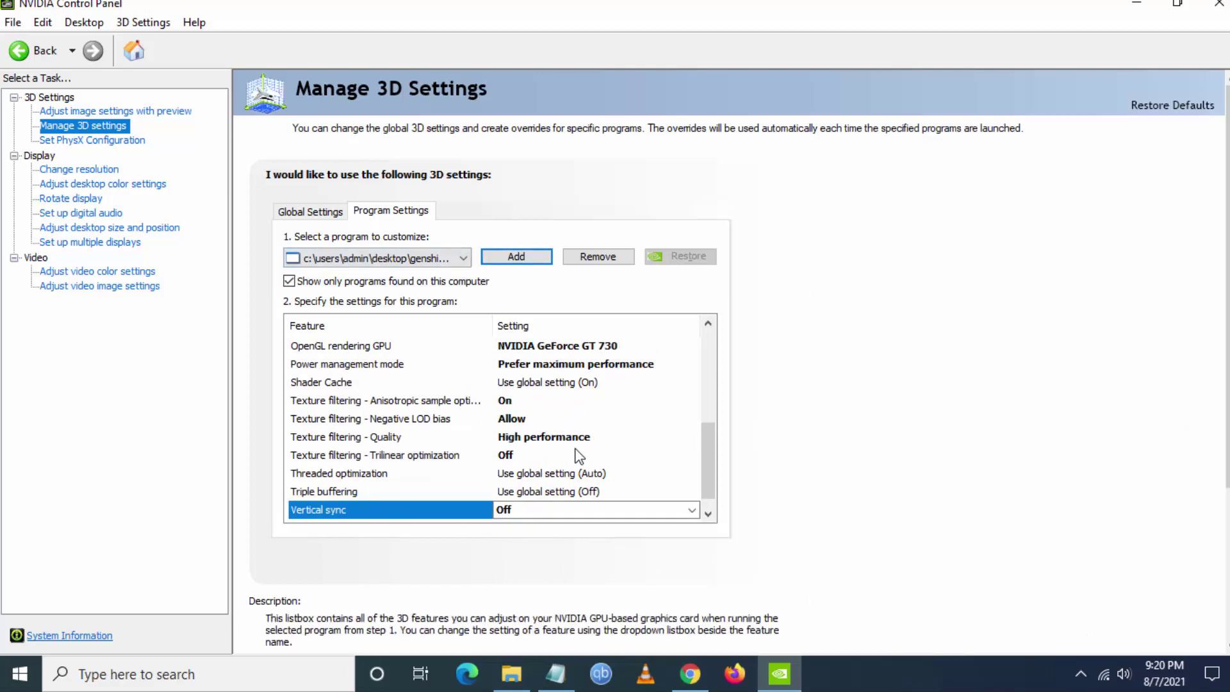
pyautogui.click(1218, 5)
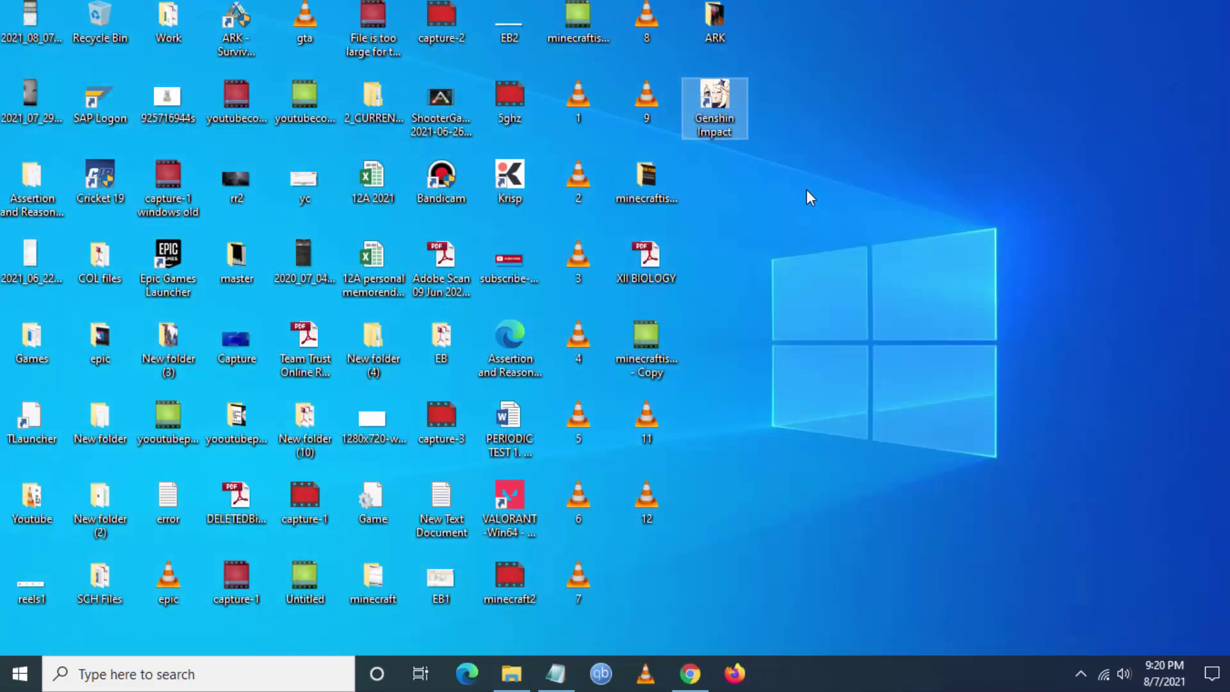
# - Find and open Task Manager through Windows search, and show the detailed list of running processes
pyautogui.click(92, 676)
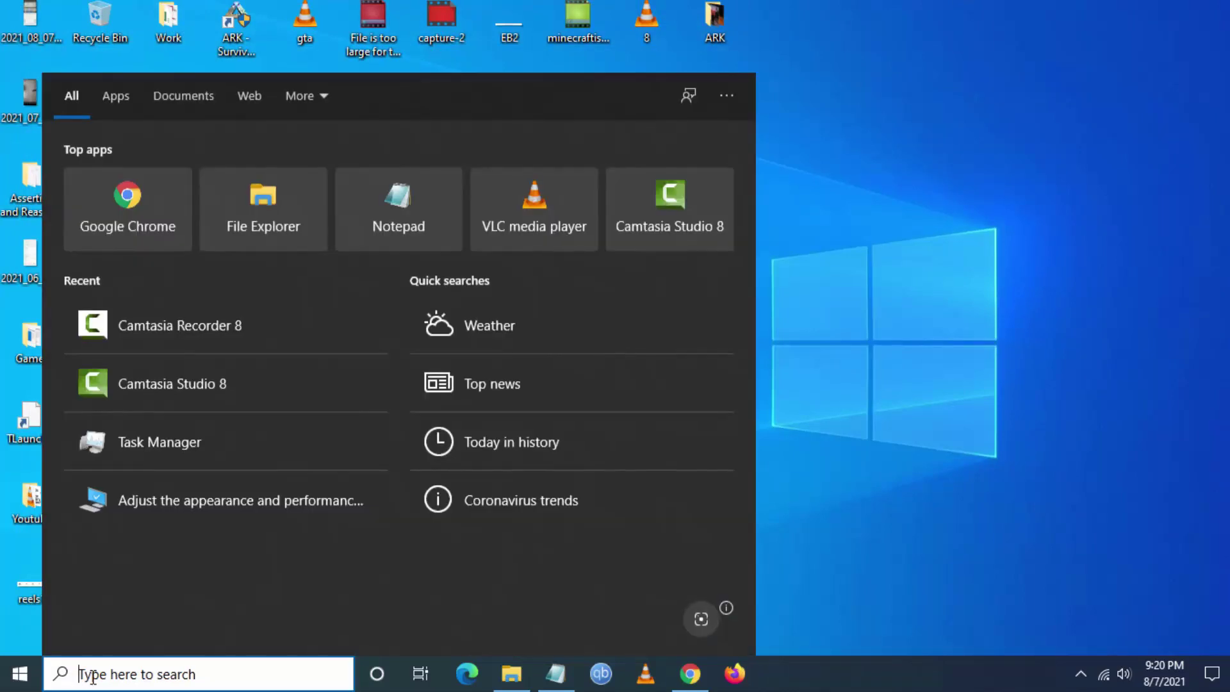
pyautogui.write('task ma')
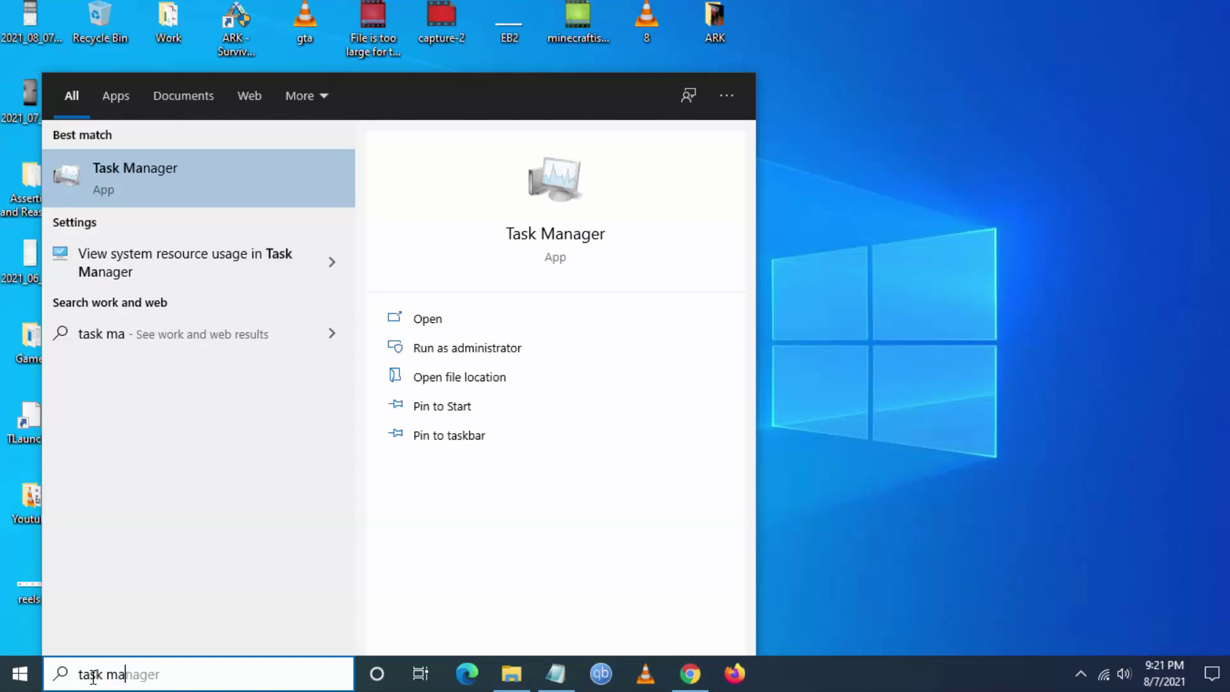
pyautogui.press('Return')
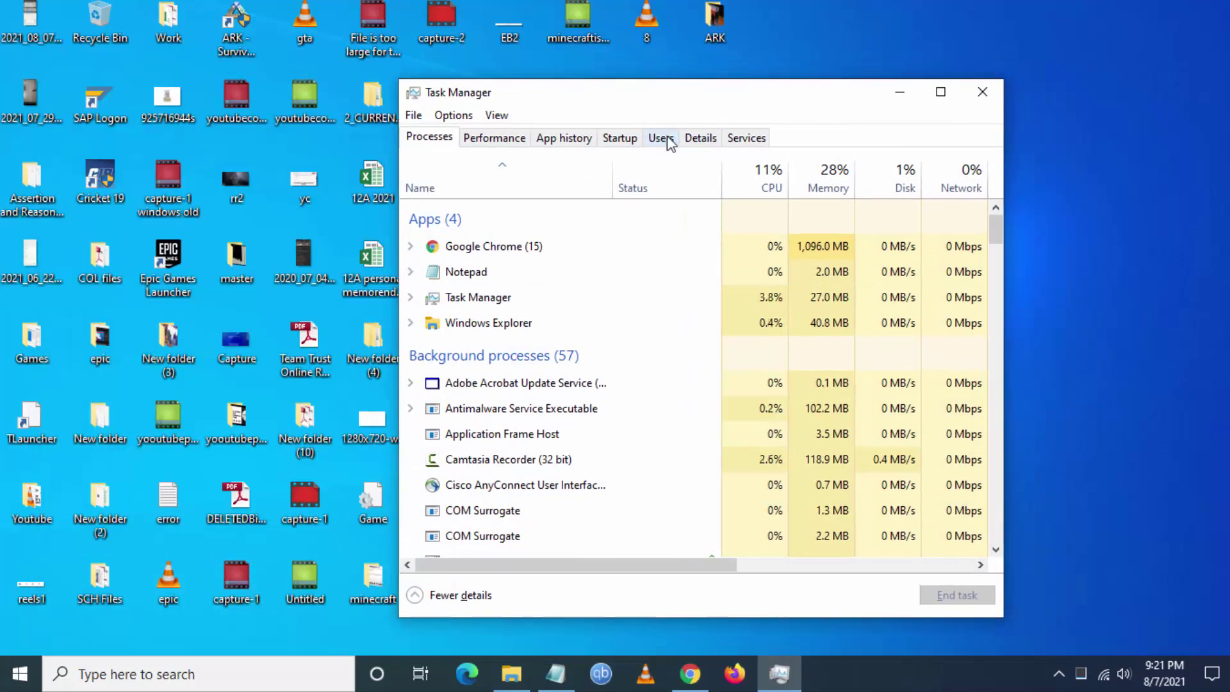
pyautogui.click(700, 138)
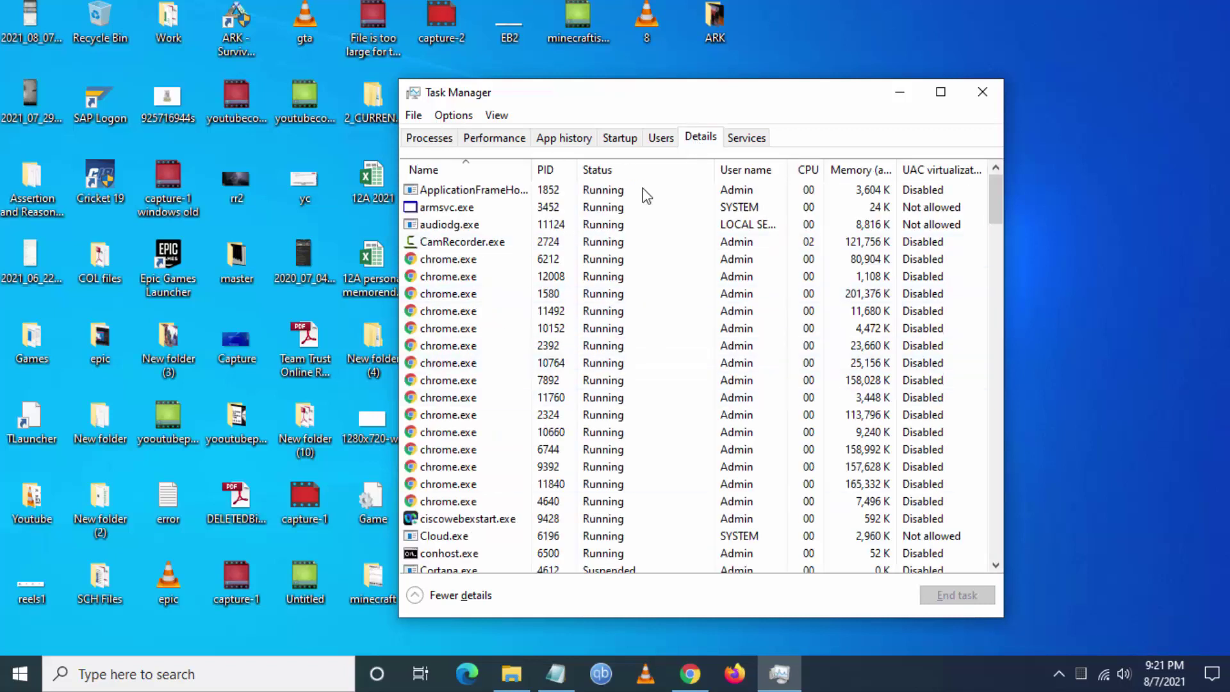
# - Bring up the priority options for the first chrome.exe process in the list
pyautogui.rightClick(464, 265)
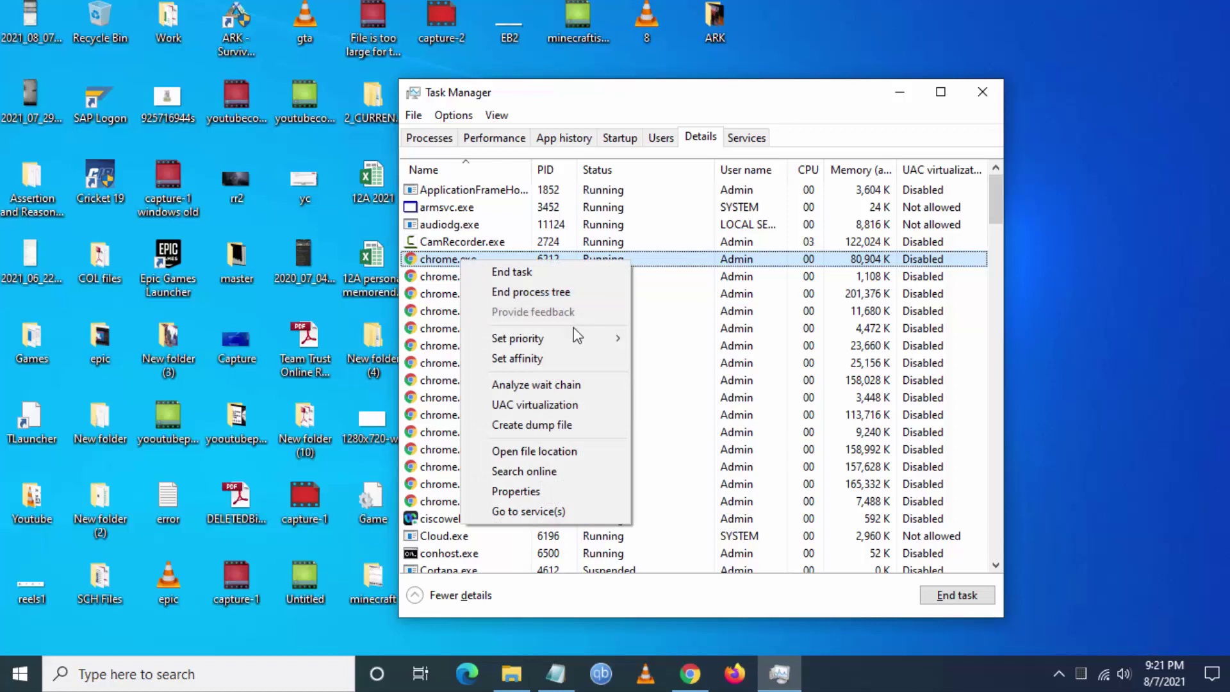
pyautogui.moveTo(584, 340)
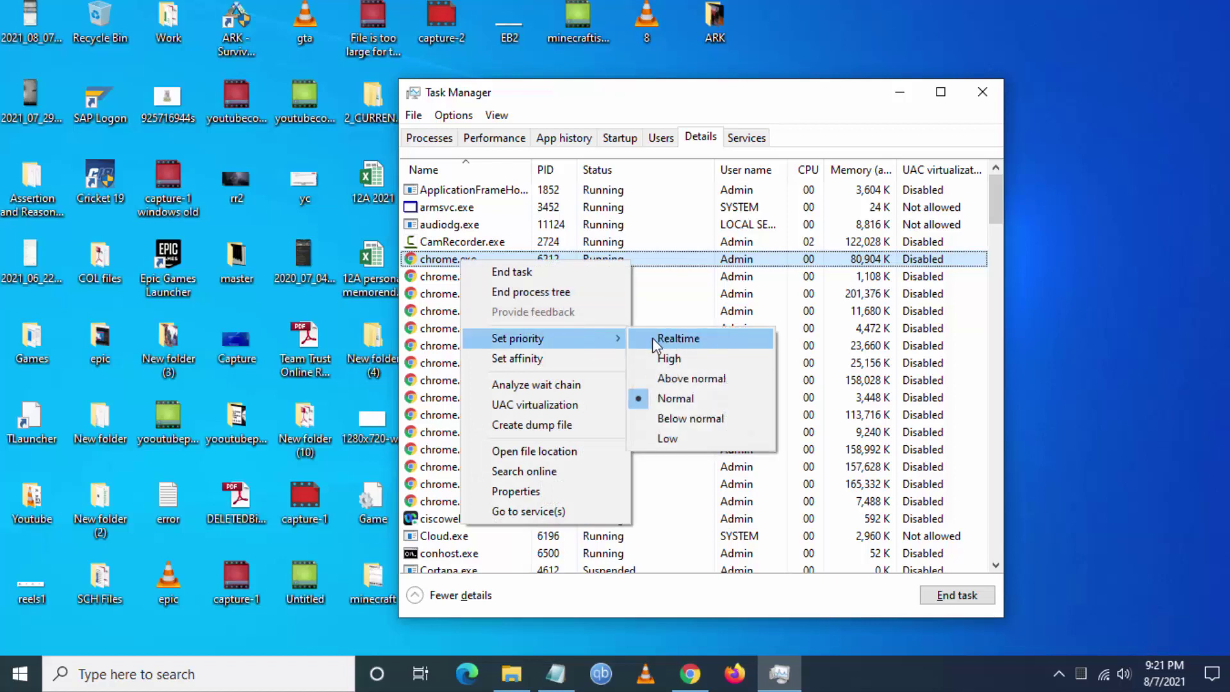